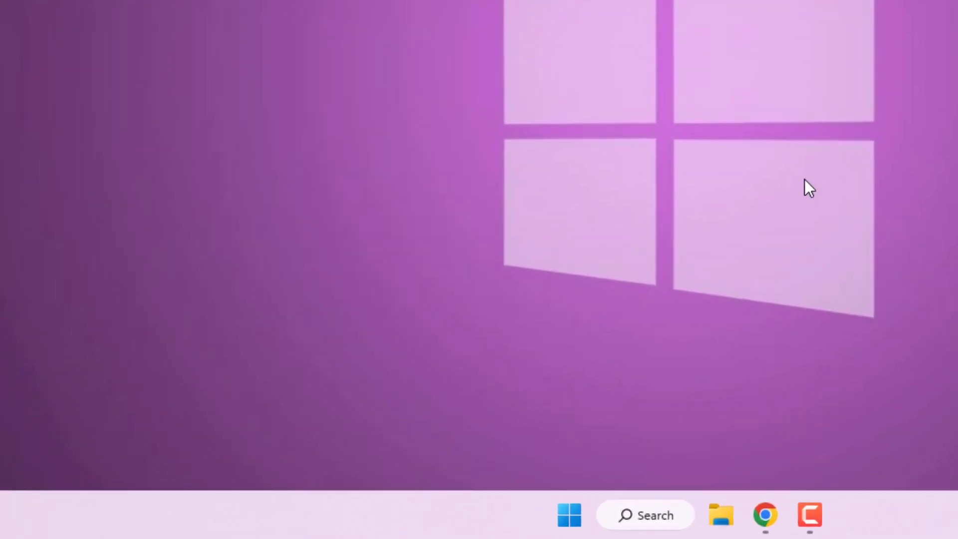
Step: Open Task Manager and look through the list of background processes for ones that are not needed
{"action": "right_click", "coordinate": [580, 509]}
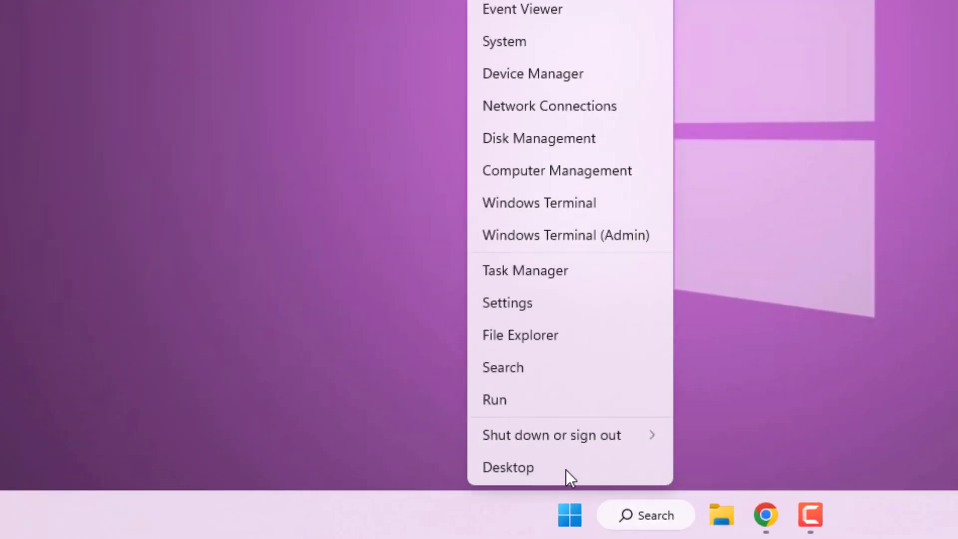
{"action": "left_click", "coordinate": [567, 273]}
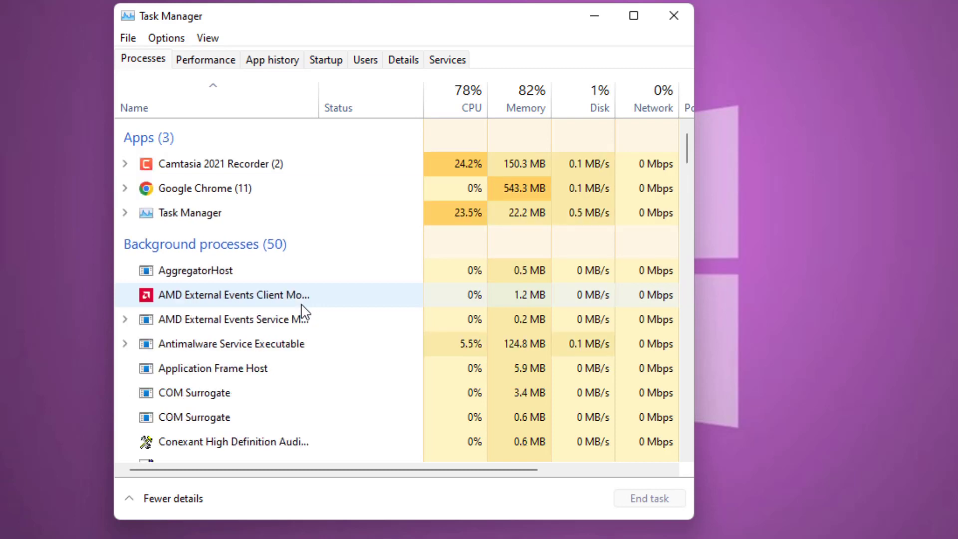
{"action": "left_click", "coordinate": [256, 296]}
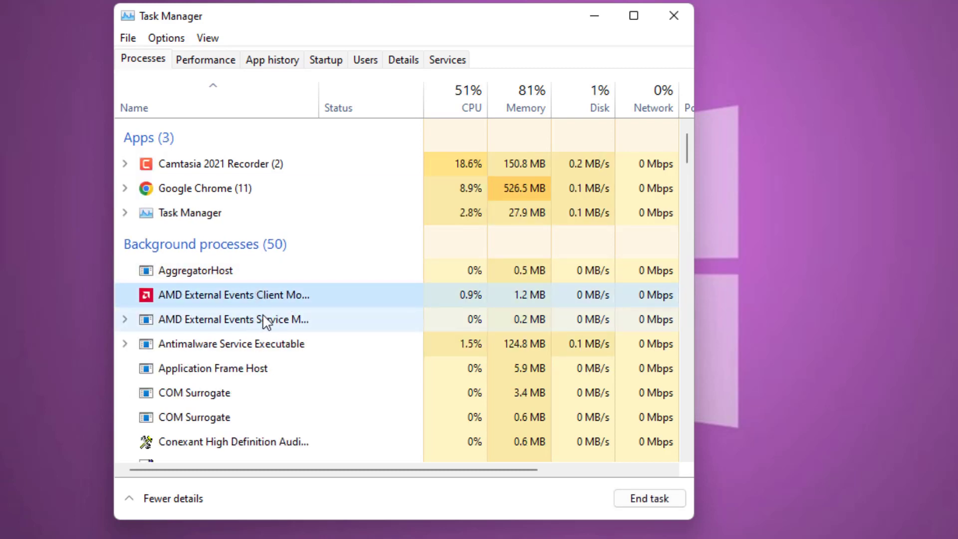
{"action": "scroll", "coordinate": [267, 329], "scroll_direction": "down", "scroll_amount": 3}
{"action": "scroll", "coordinate": [267, 329], "scroll_direction": "down", "scroll_amount": 5}
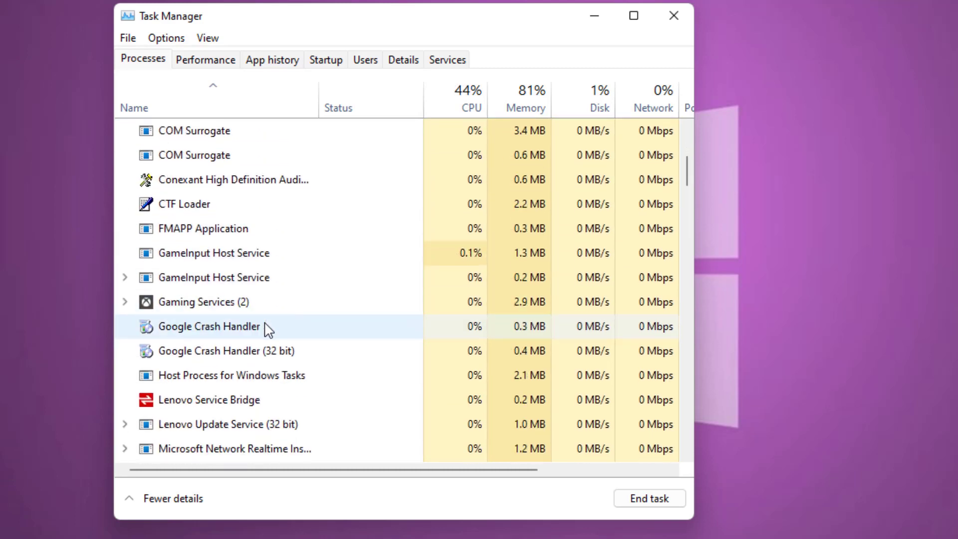
{"action": "scroll", "coordinate": [268, 330], "scroll_direction": "down", "scroll_amount": 2}
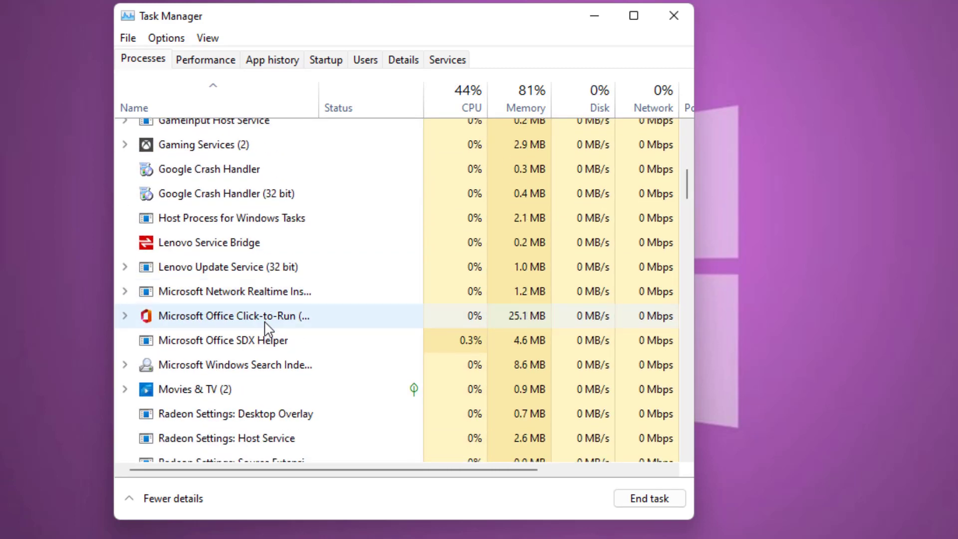
{"action": "scroll", "coordinate": [267, 327], "scroll_direction": "down", "scroll_amount": 2}
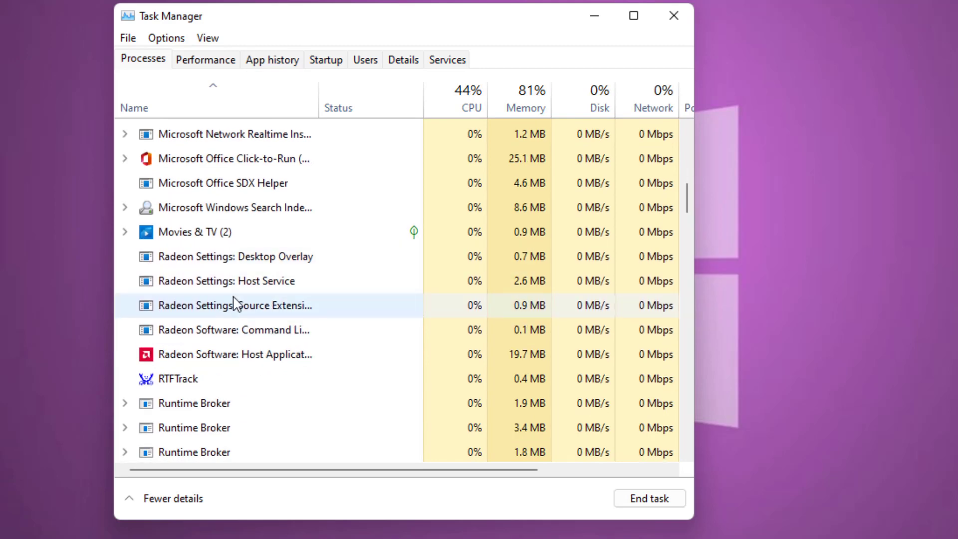
{"action": "scroll", "coordinate": [235, 302], "scroll_direction": "down", "scroll_amount": 10}
{"action": "scroll", "coordinate": [238, 300], "scroll_direction": "up", "scroll_amount": 1}
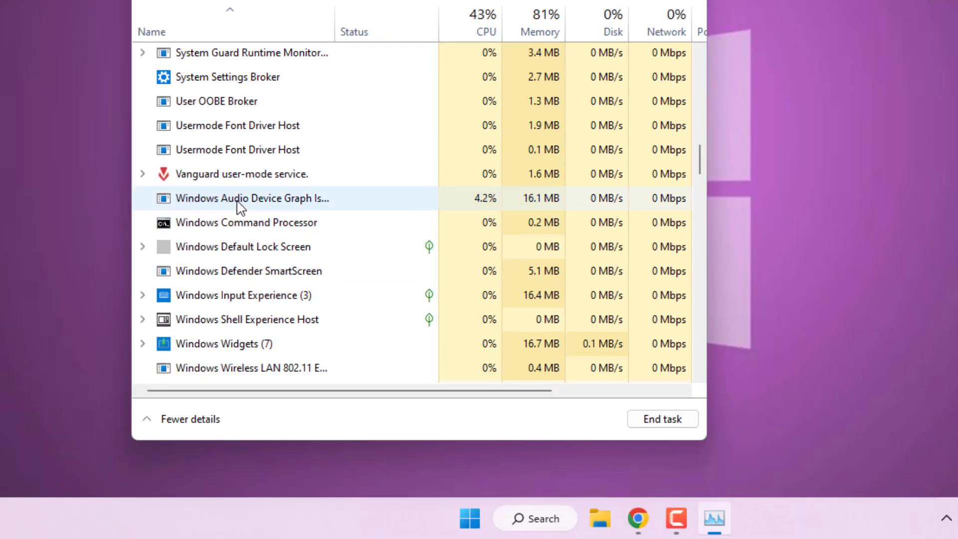
Step: Try to end the Vanguard user-mode service background process
{"action": "left_click", "coordinate": [223, 179]}
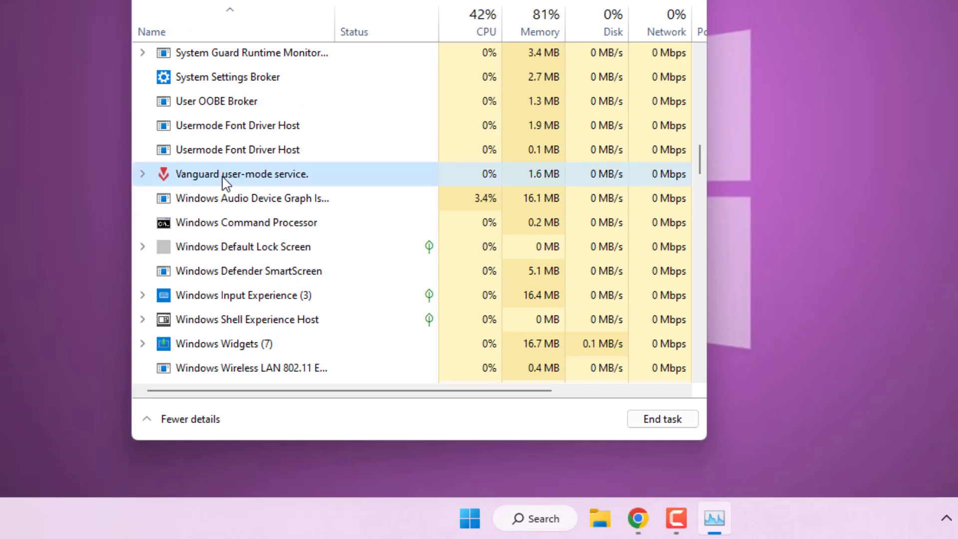
{"action": "right_click", "coordinate": [229, 175]}
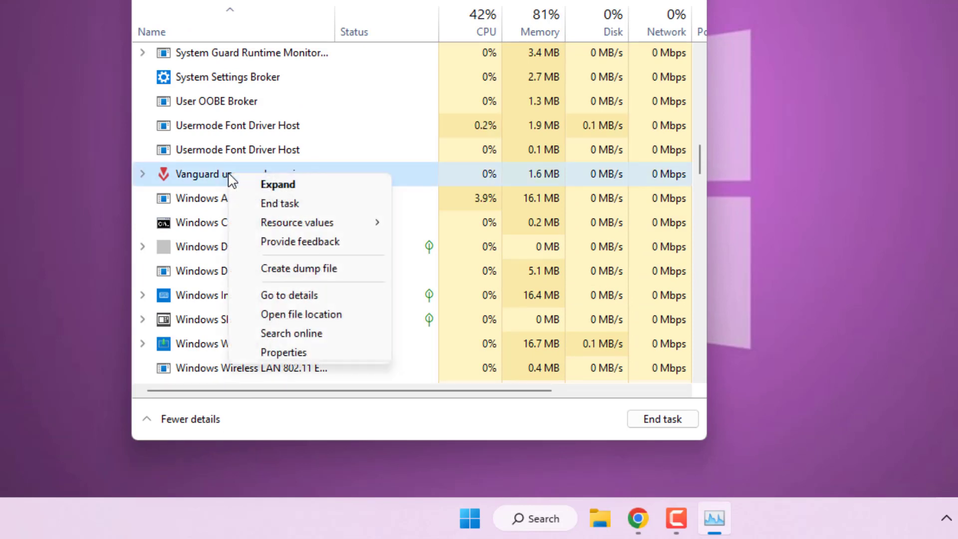
{"action": "left_click", "coordinate": [280, 203]}
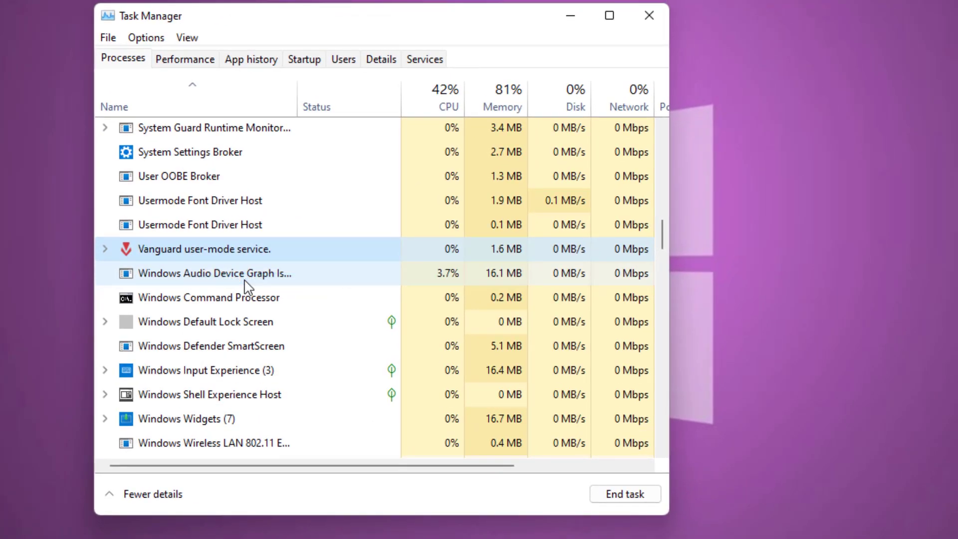
{"action": "scroll", "coordinate": [220, 327], "scroll_direction": "up", "scroll_amount": 5}
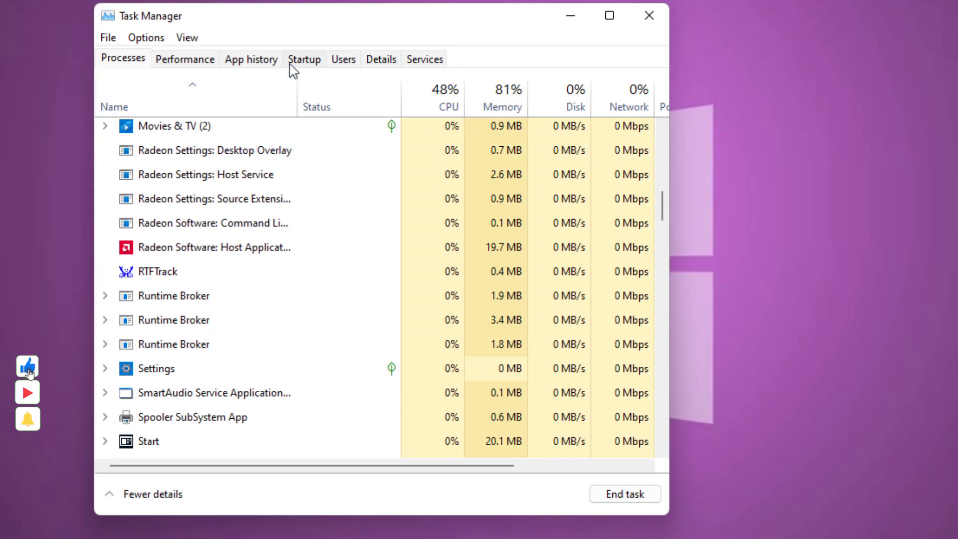
Step: Check the startup status of apps such as Microsoft Edge, Battle.net and Steam, and close Task Manager
{"action": "left_click", "coordinate": [302, 61]}
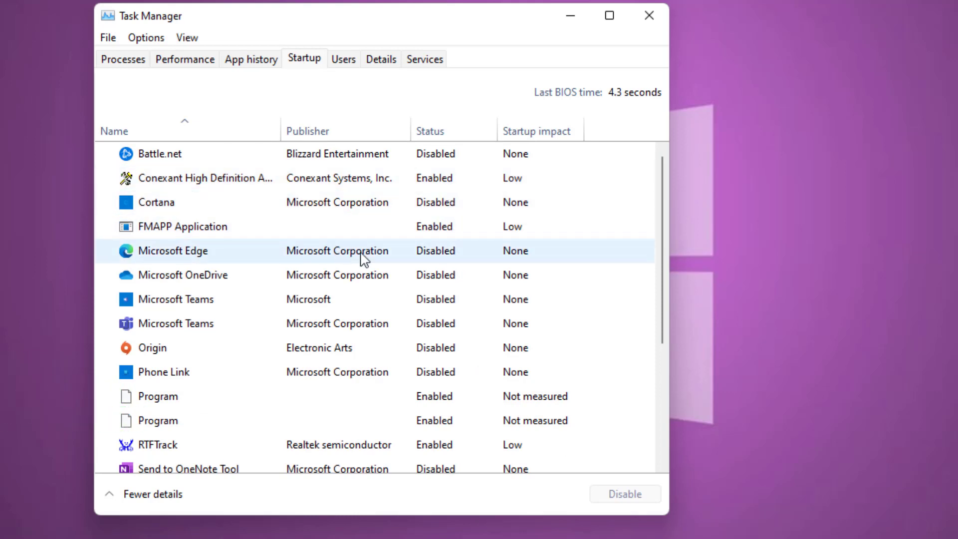
{"action": "right_click", "coordinate": [439, 257]}
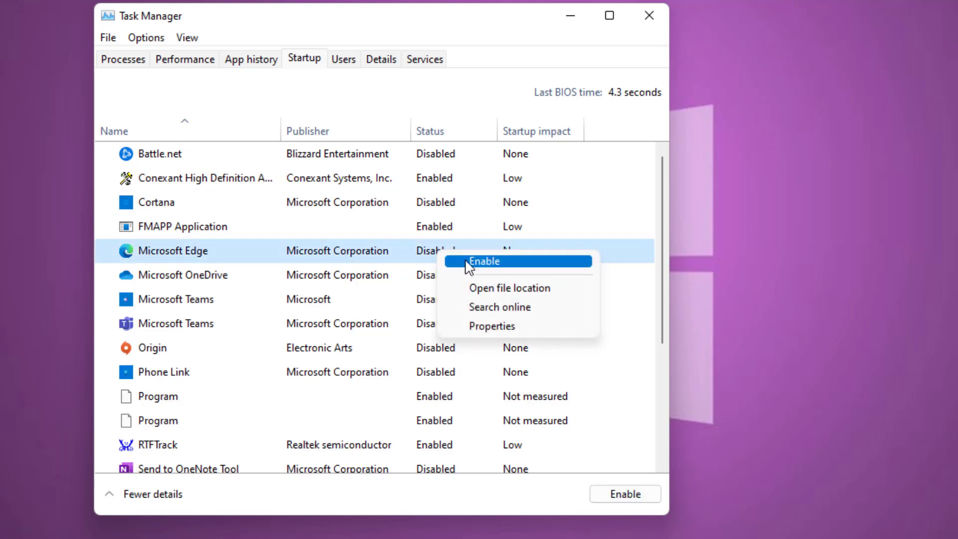
{"action": "left_click", "coordinate": [439, 154]}
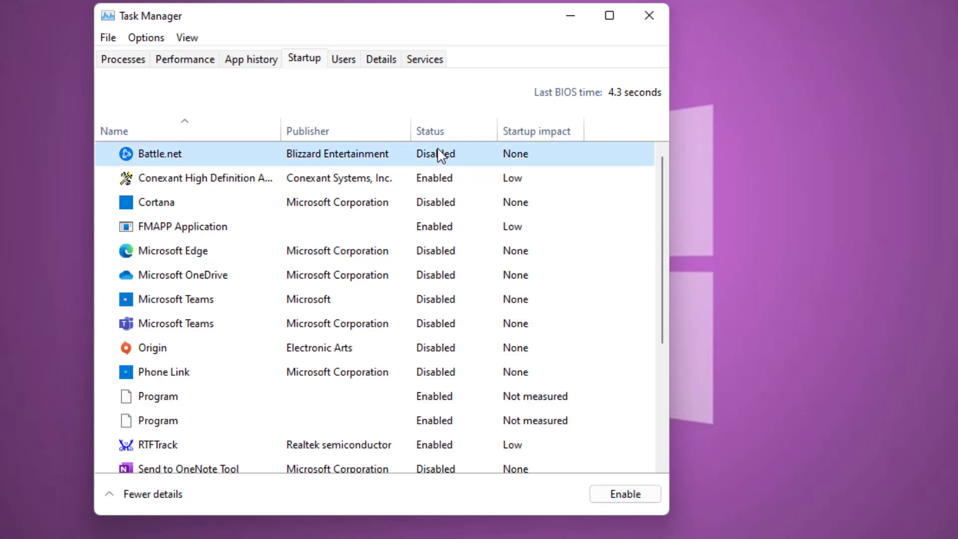
{"action": "right_click", "coordinate": [434, 160]}
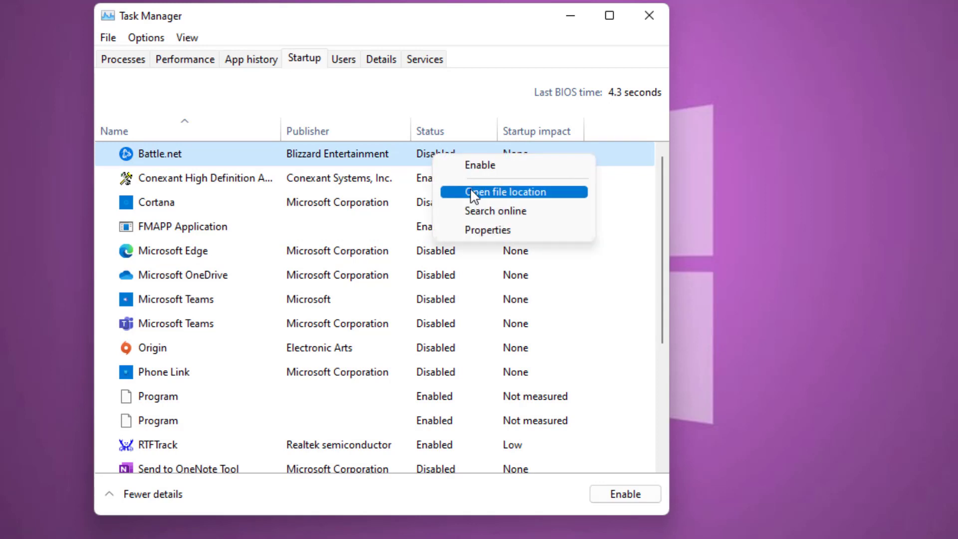
{"action": "left_click", "coordinate": [451, 302]}
{"action": "scroll", "coordinate": [451, 302], "scroll_direction": "down", "scroll_amount": 4}
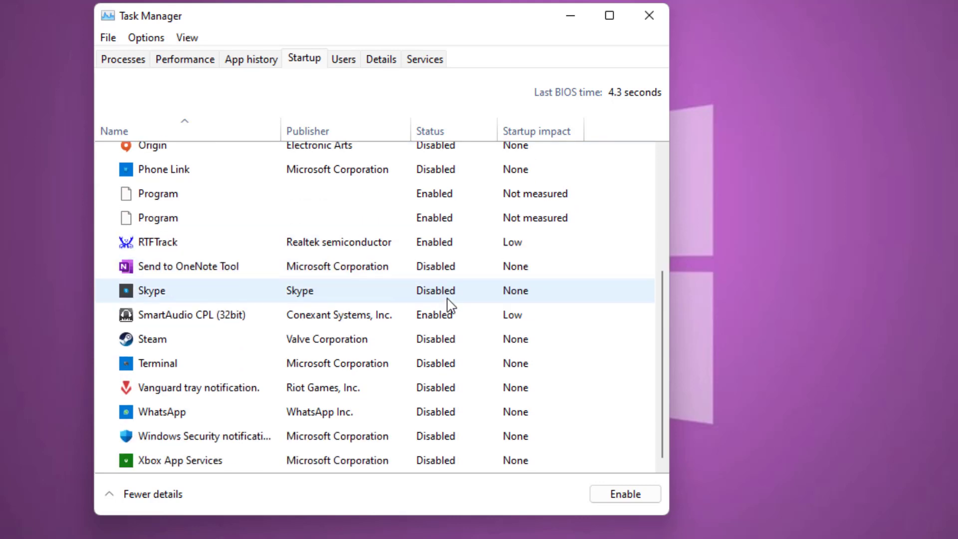
{"action": "left_click", "coordinate": [443, 338]}
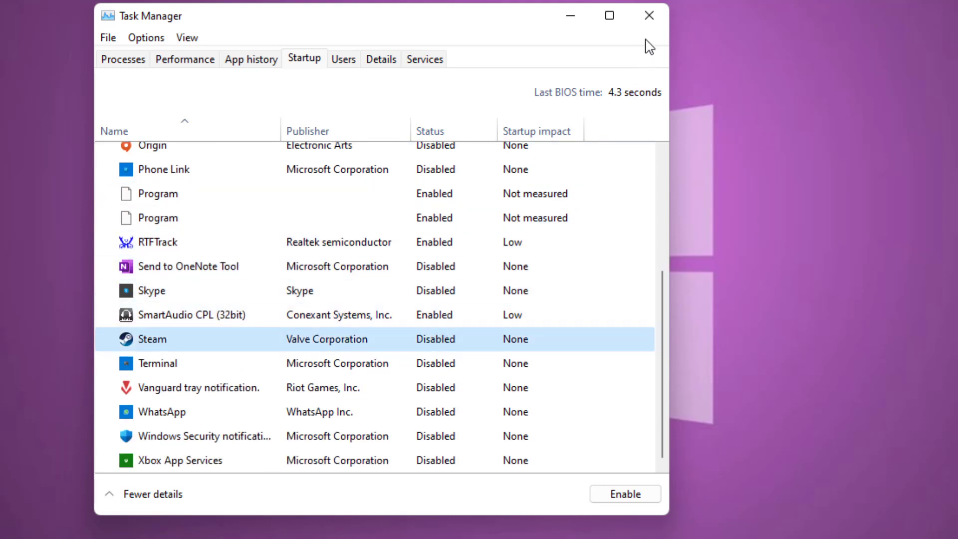
{"action": "left_click", "coordinate": [649, 16]}
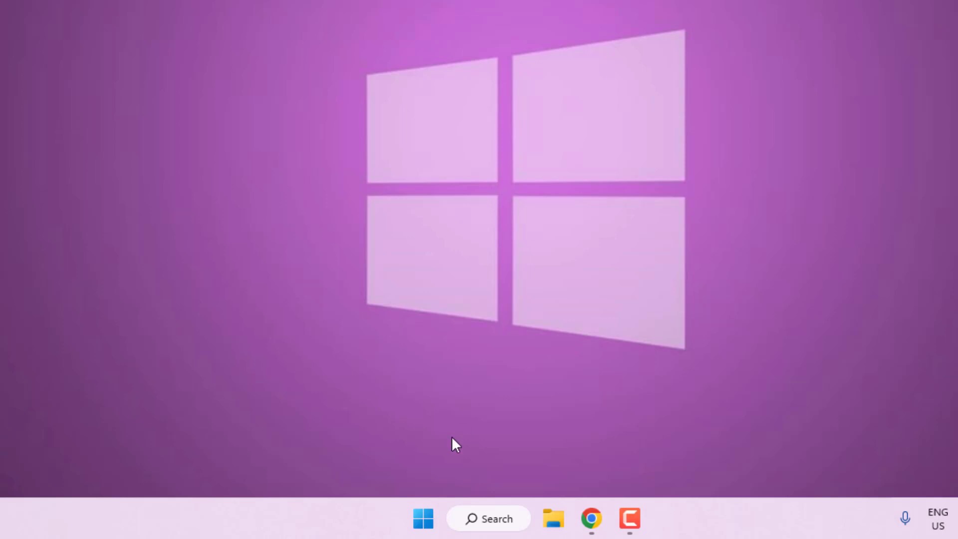
Step: Open Device Manager and expand the display adapters category
{"action": "right_click", "coordinate": [423, 518]}
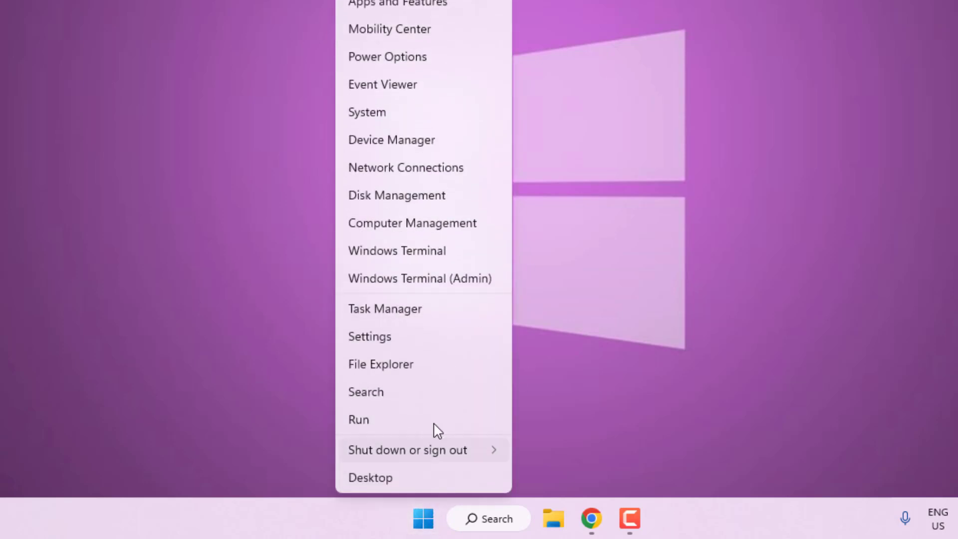
{"action": "left_click", "coordinate": [407, 142]}
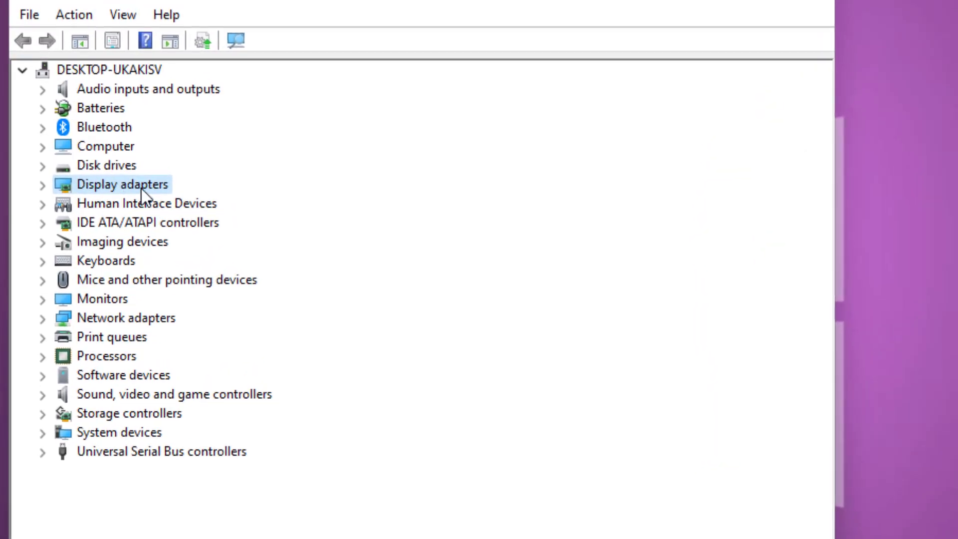
{"action": "double_click", "coordinate": [148, 184]}
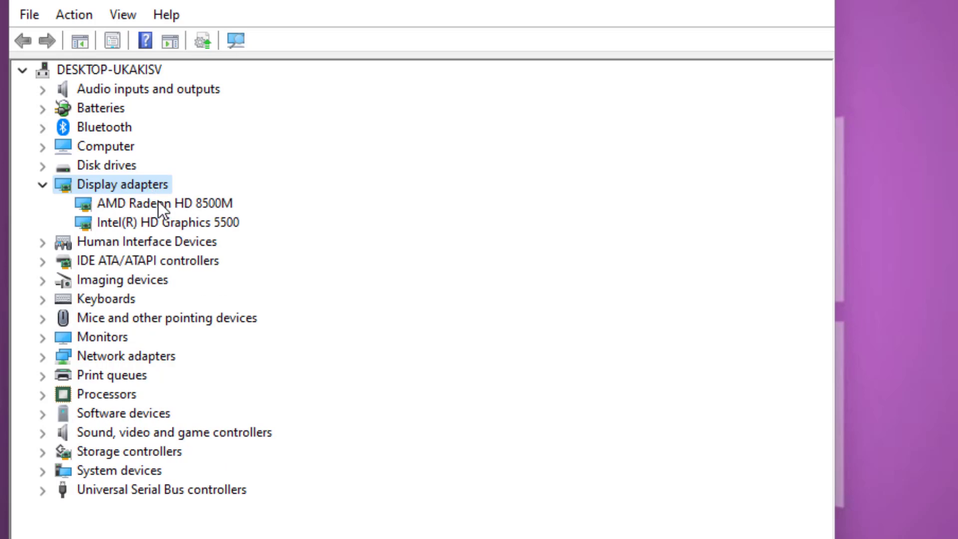
Step: Search automatically for an updated driver for the AMD Radeon HD 8500M and close the update wizard
{"action": "left_click", "coordinate": [157, 202]}
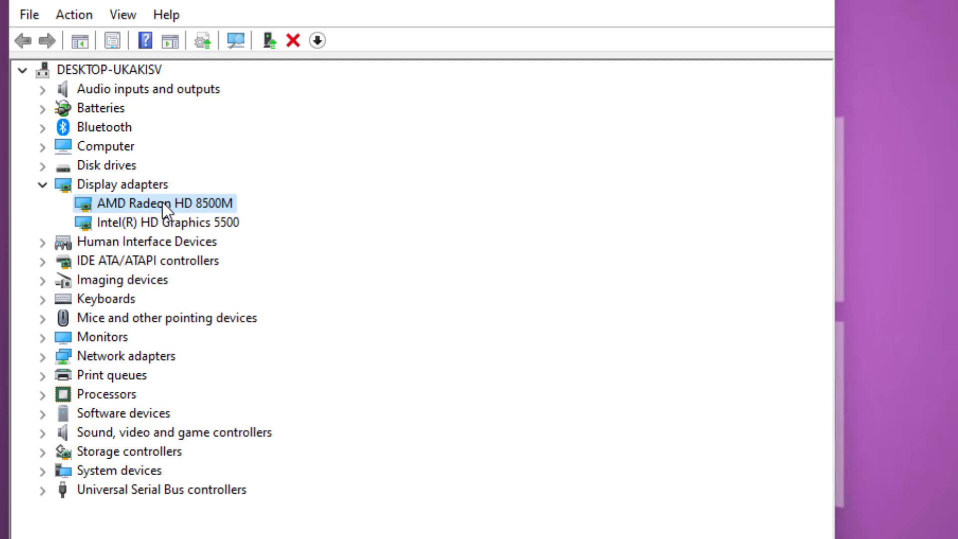
{"action": "right_click", "coordinate": [175, 202]}
{"action": "left_click", "coordinate": [230, 218]}
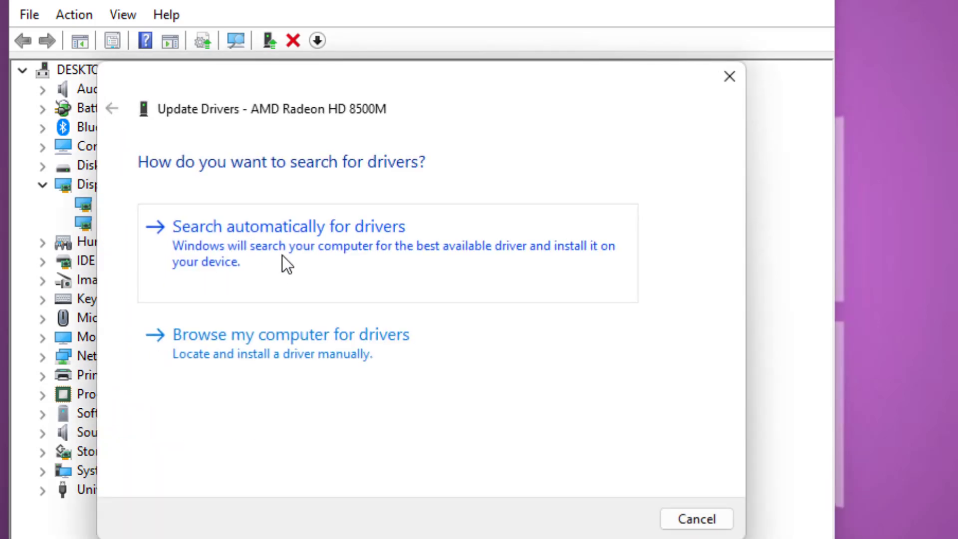
{"action": "left_click", "coordinate": [316, 256]}
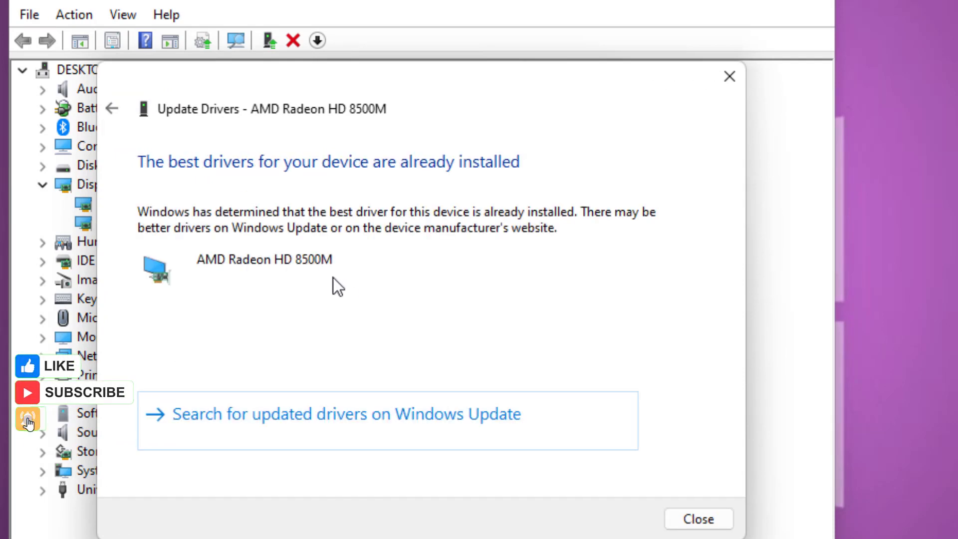
{"action": "left_click", "coordinate": [698, 520]}
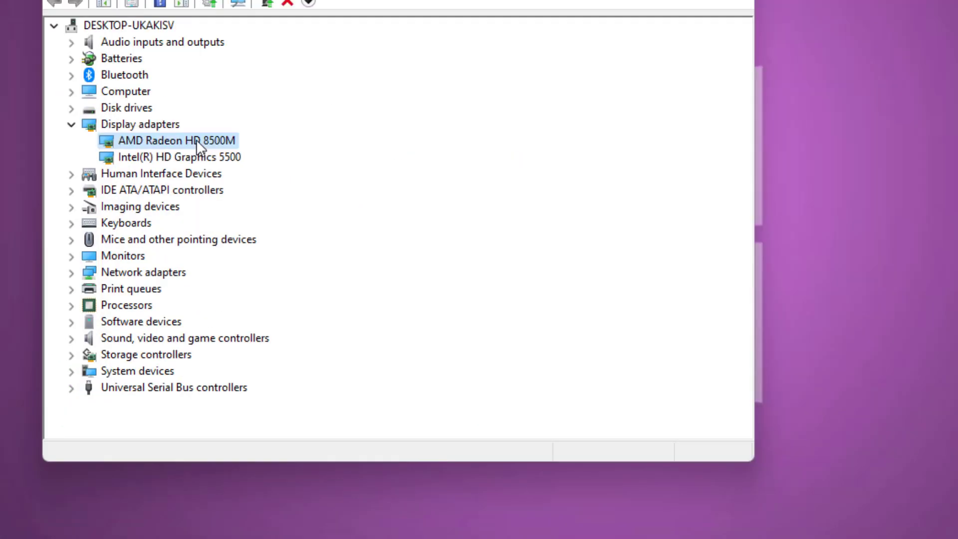
Step: Install the AMD Radeon HD 8500M driver manually from the computer's list of available drivers, and close Device Manager
{"action": "right_click", "coordinate": [196, 139]}
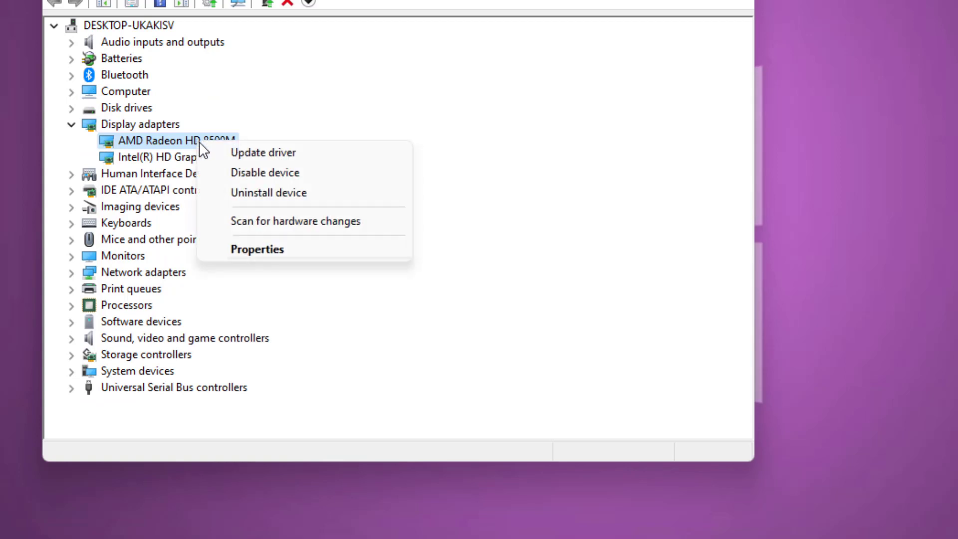
{"action": "left_click", "coordinate": [283, 149]}
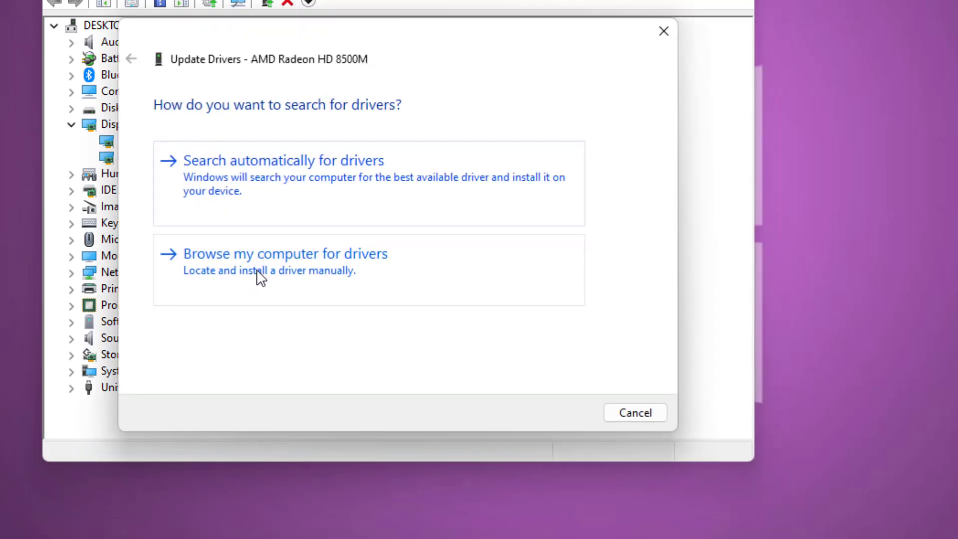
{"action": "left_click", "coordinate": [303, 268]}
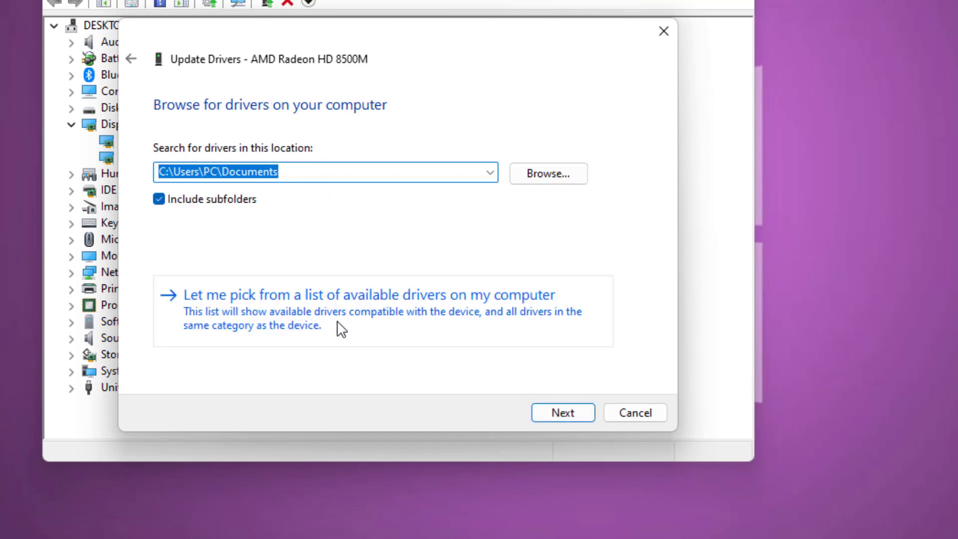
{"action": "left_click", "coordinate": [368, 314]}
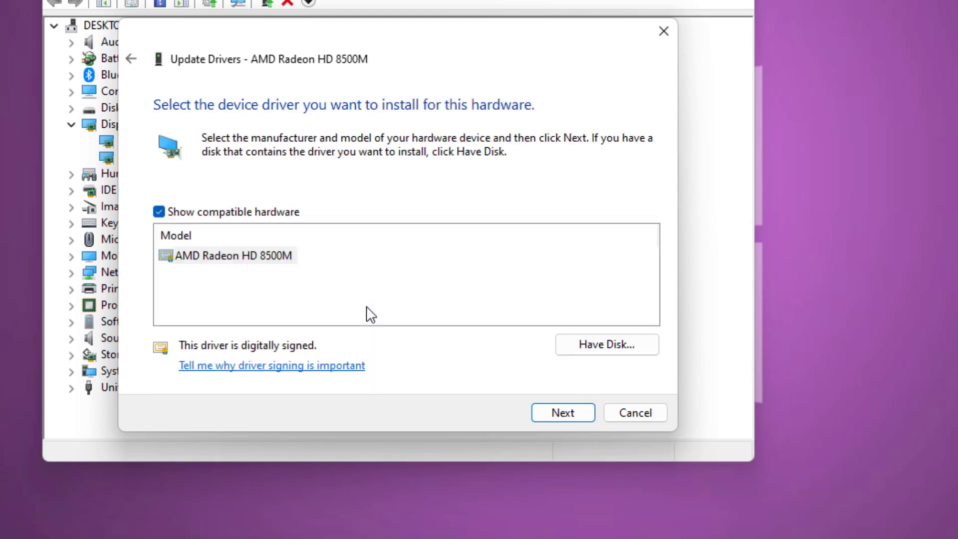
{"action": "left_click", "coordinate": [274, 258]}
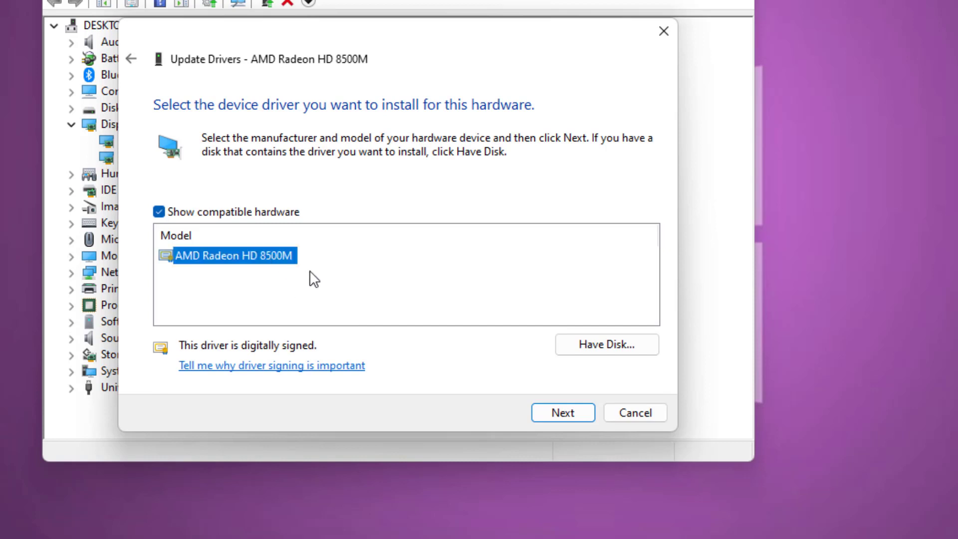
{"action": "left_click", "coordinate": [572, 412]}
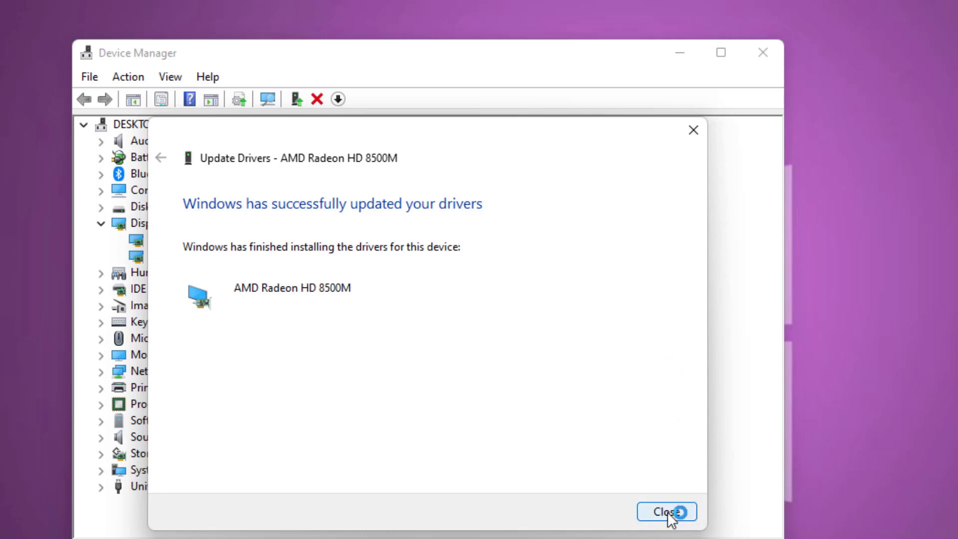
{"action": "left_click", "coordinate": [667, 511]}
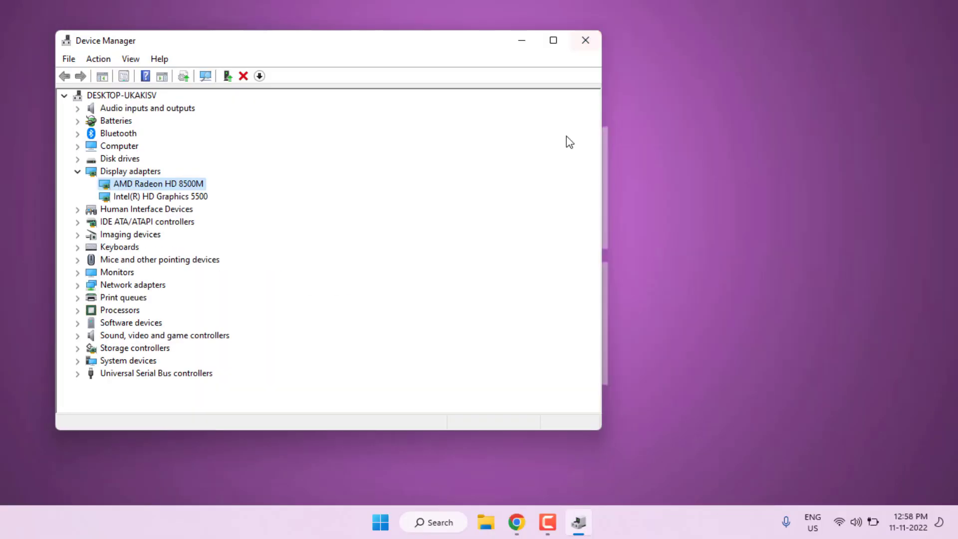
{"action": "left_click", "coordinate": [586, 42]}
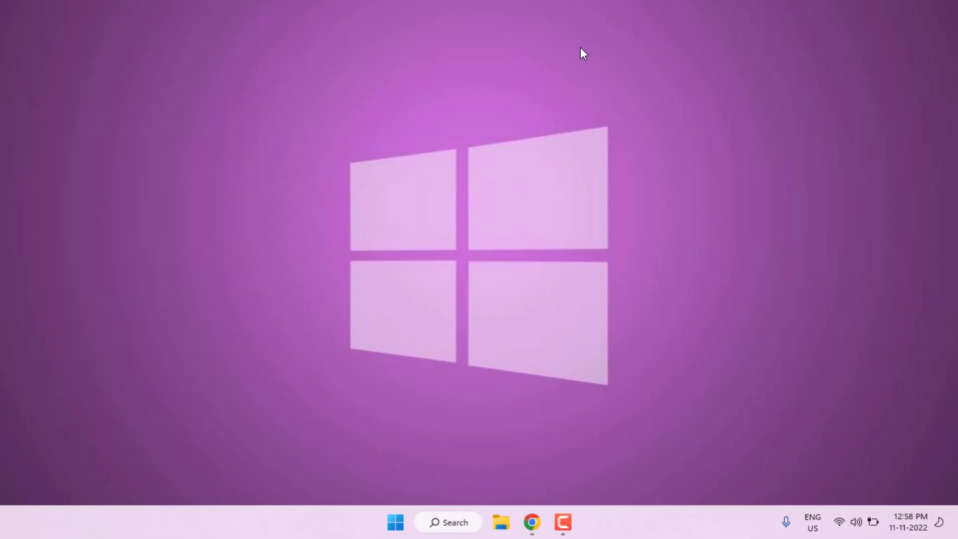
Step: Open Control Panel and go to Power Options under Hardware and Sound
{"action": "left_click", "coordinate": [396, 522]}
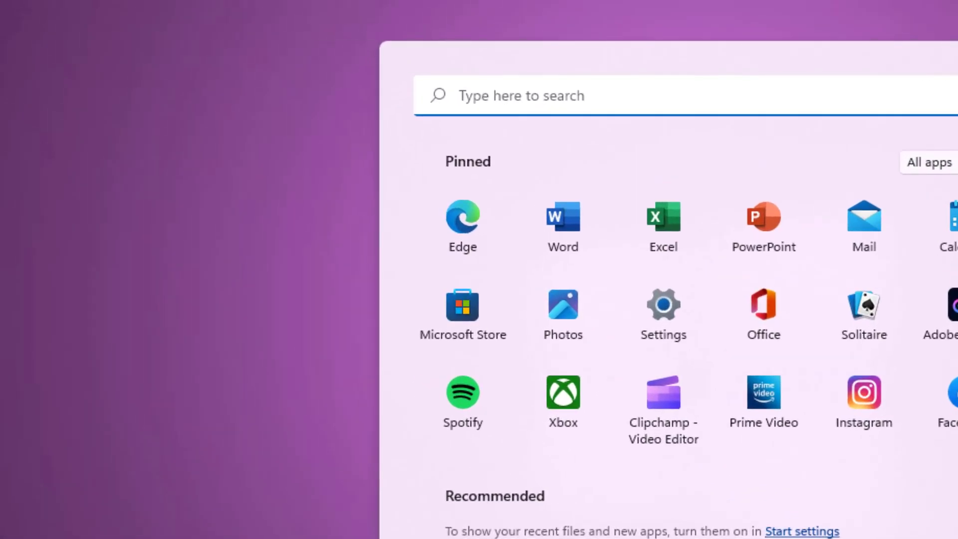
{"action": "type", "text": "control"}
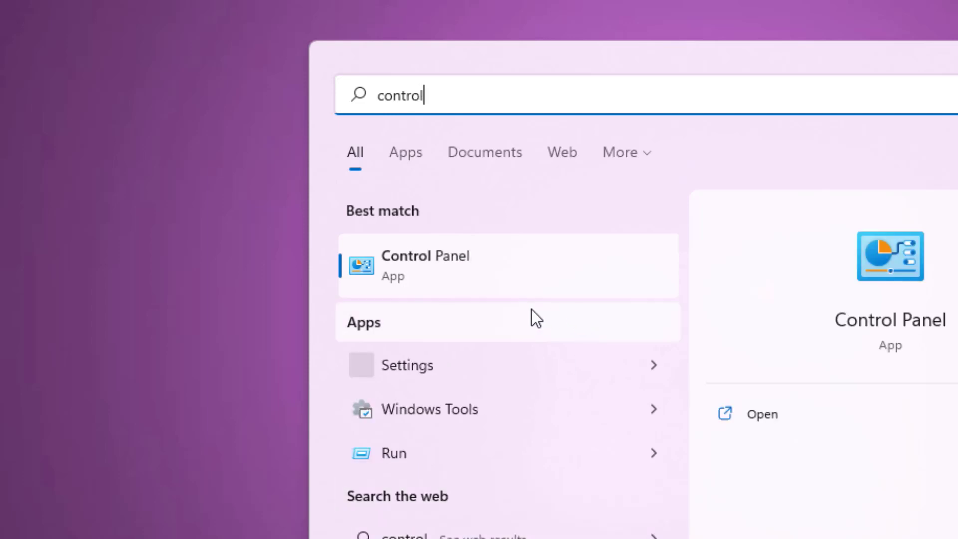
{"action": "left_click", "coordinate": [418, 278]}
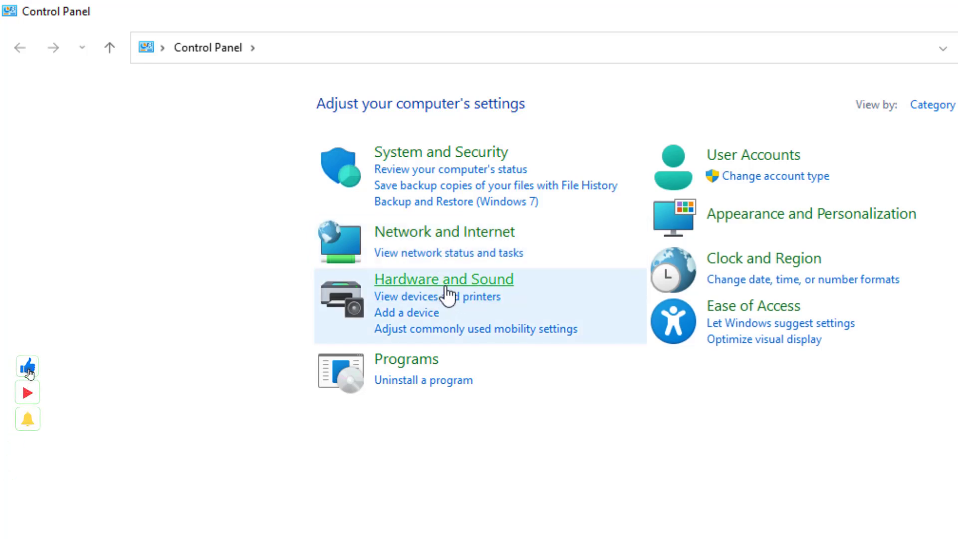
{"action": "left_click", "coordinate": [469, 287]}
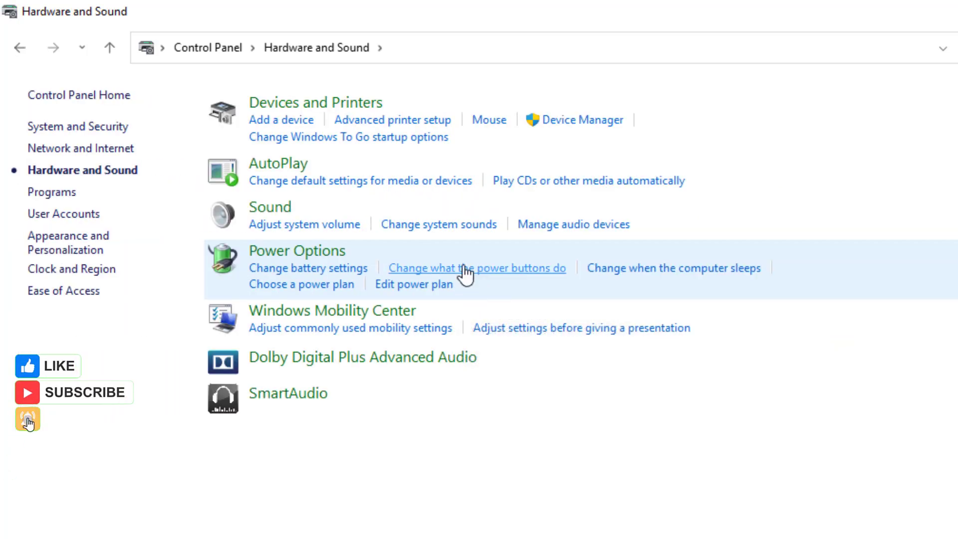
{"action": "left_click", "coordinate": [322, 256]}
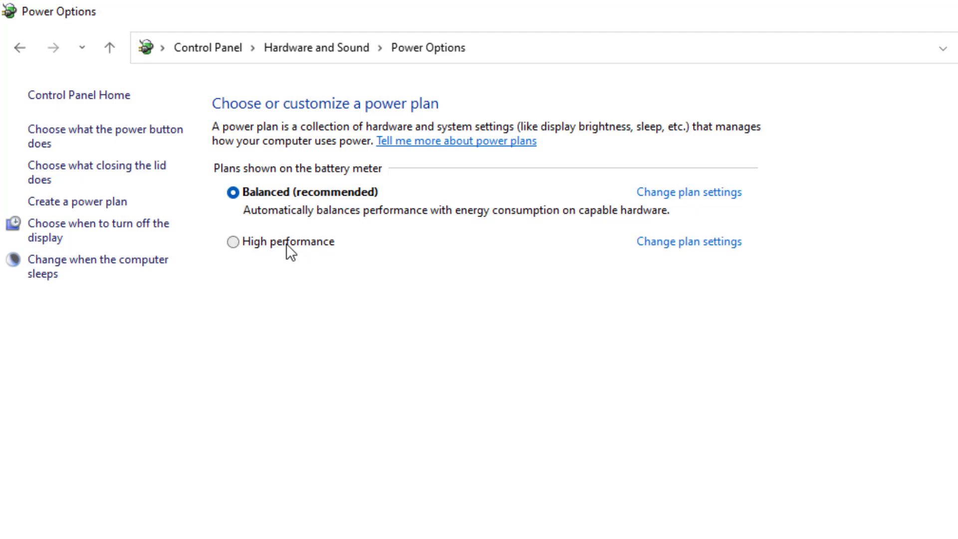
{"action": "left_click", "coordinate": [286, 244]}
{"action": "left_click", "coordinate": [274, 192]}
{"action": "left_click", "coordinate": [81, 204]}
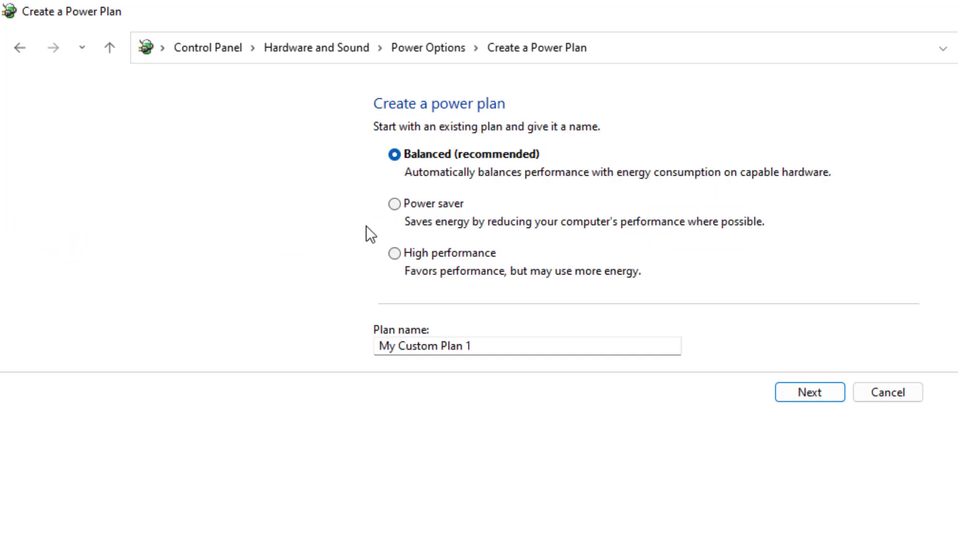
{"action": "left_click", "coordinate": [398, 257]}
{"action": "left_click_drag", "start_coordinate": [379, 346], "coordinate": [483, 346]}
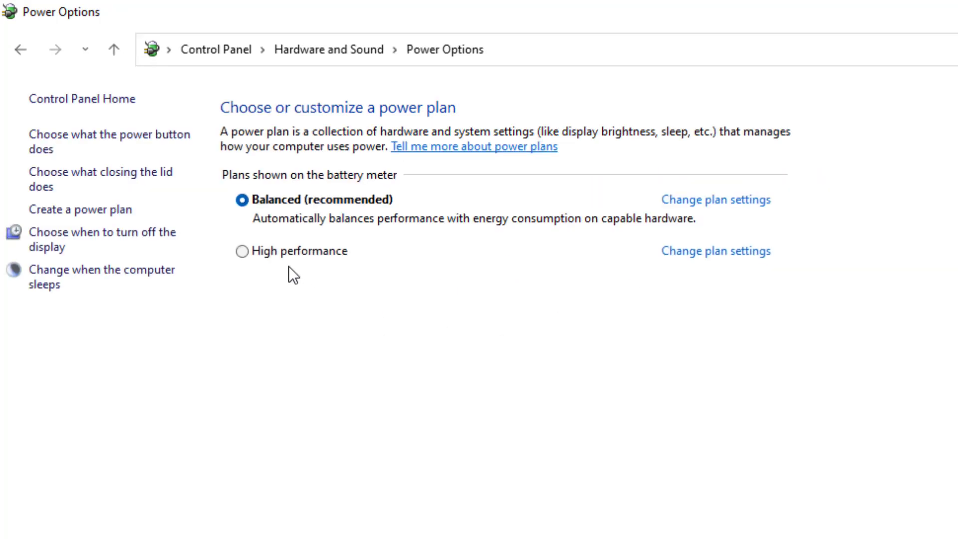
Step: Activate the High performance power plan and close Power Options
{"action": "left_click", "coordinate": [290, 254]}
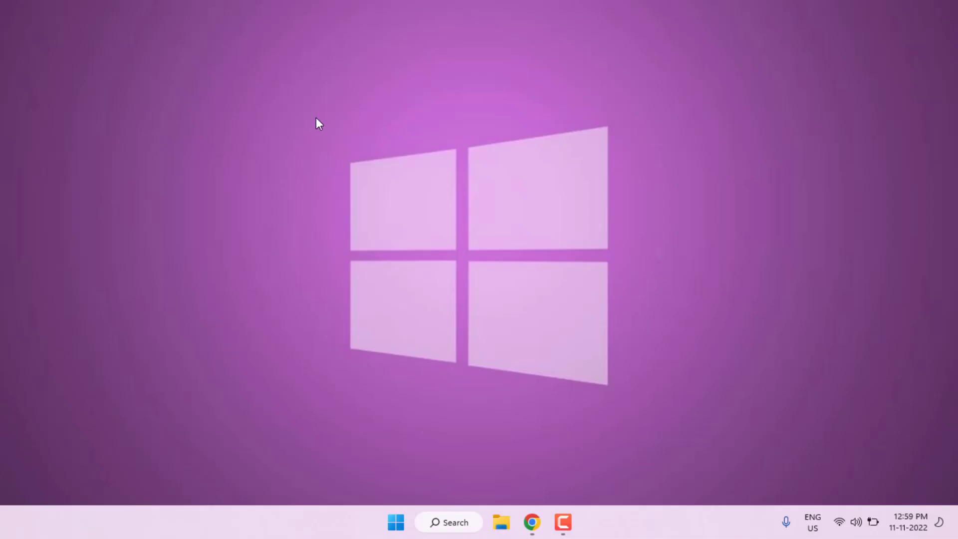
Step: Open the Gaming category in Windows Settings
{"action": "left_click", "coordinate": [396, 522]}
{"action": "left_click", "coordinate": [443, 212]}
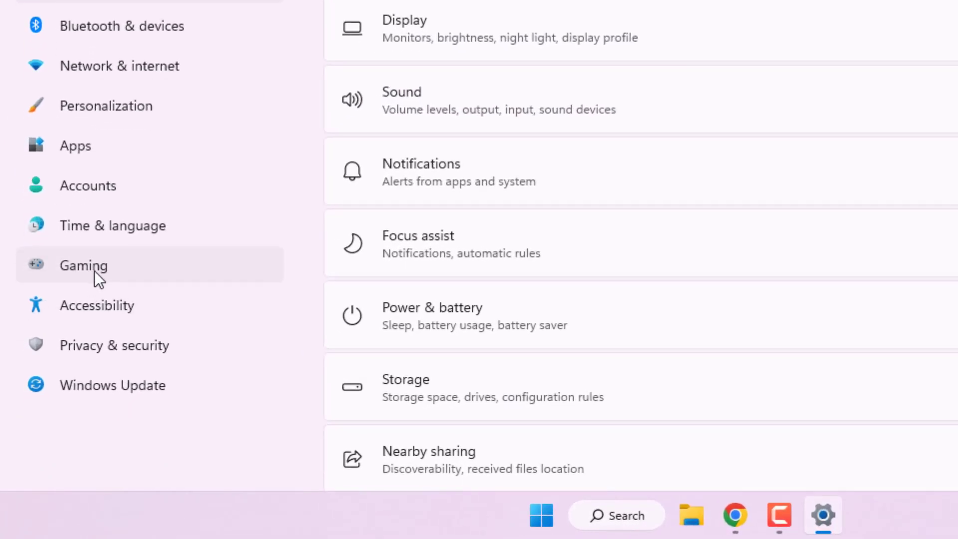
{"action": "left_click", "coordinate": [88, 270]}
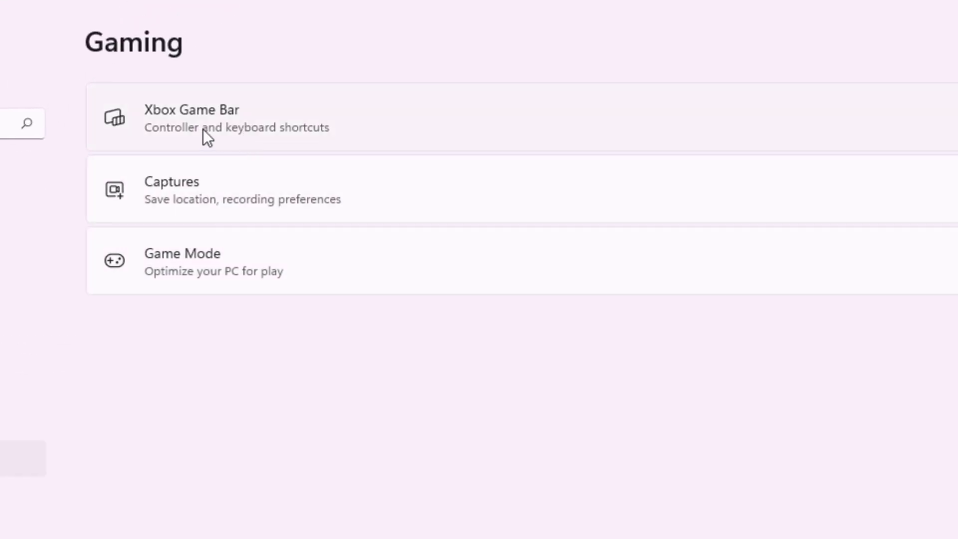
Step: In the Xbox Game Bar settings, turn the option to open it from a controller on and back off
{"action": "left_click", "coordinate": [210, 122]}
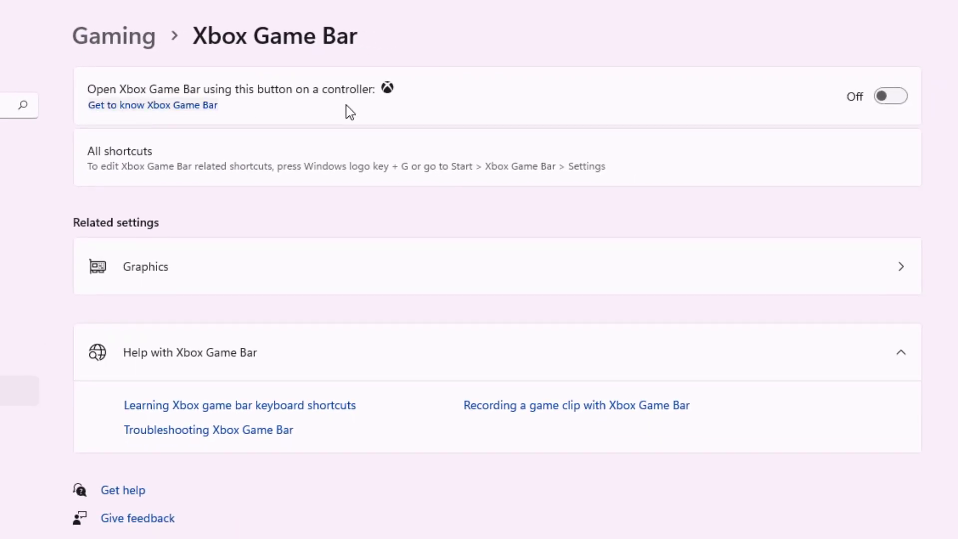
{"action": "left_click", "coordinate": [885, 100]}
{"action": "left_click", "coordinate": [892, 104]}
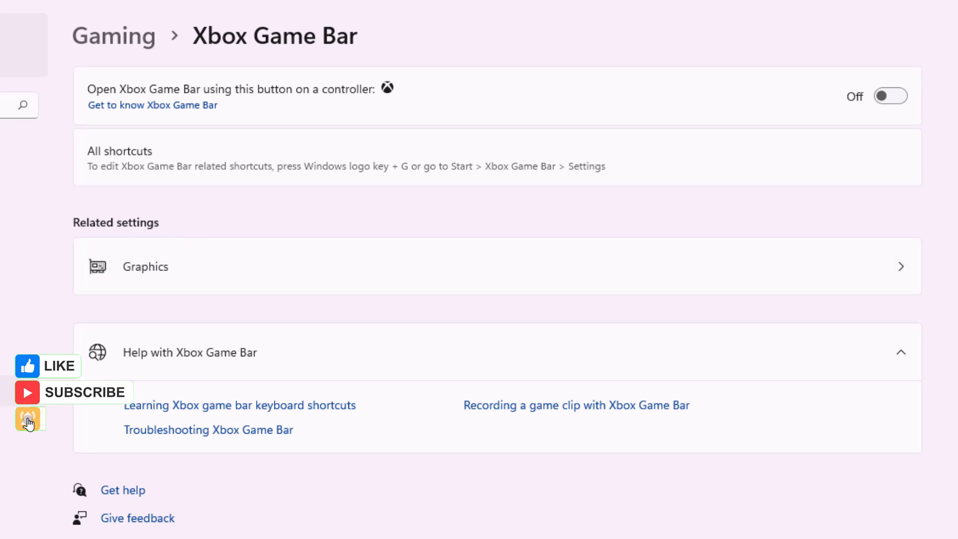
Step: In the Captures settings, turn Record what happened on and back off
{"action": "left_click", "coordinate": [6, 391]}
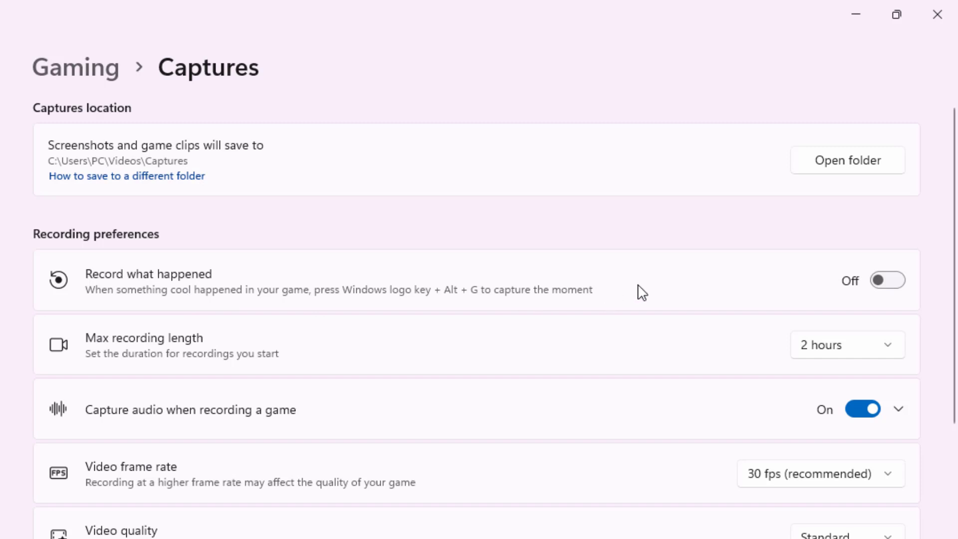
{"action": "left_click", "coordinate": [897, 283]}
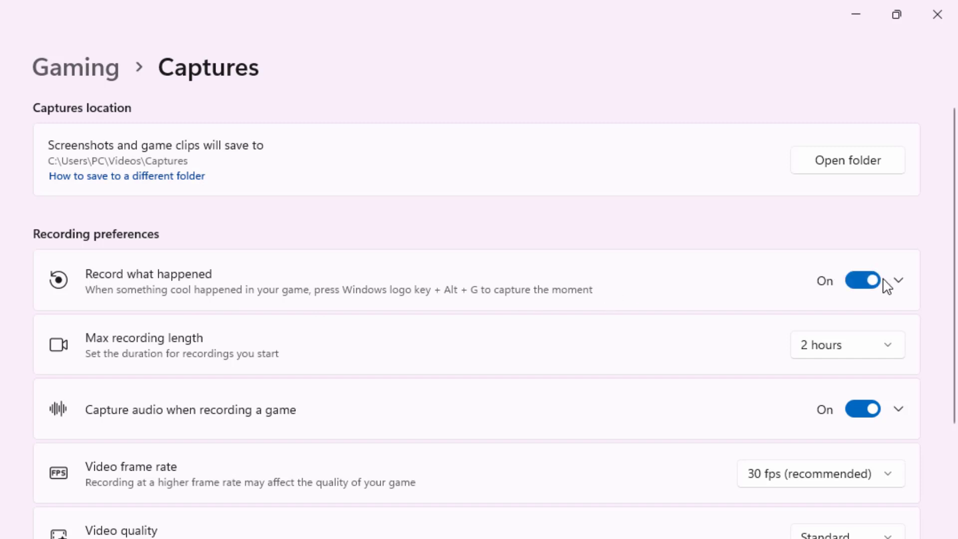
{"action": "left_click", "coordinate": [874, 285]}
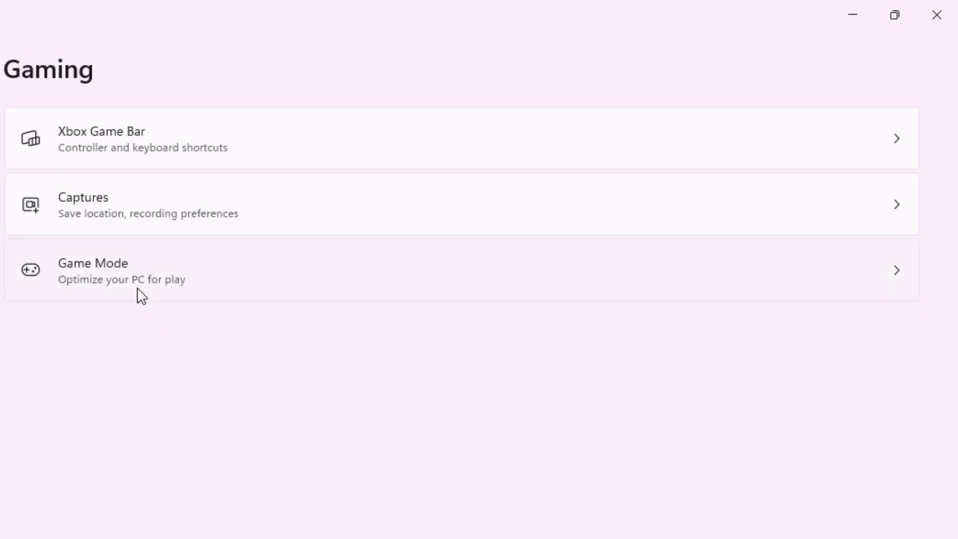
Step: Open the Game Mode settings, make sure Game Mode is off, and close Settings
{"action": "left_click", "coordinate": [122, 279]}
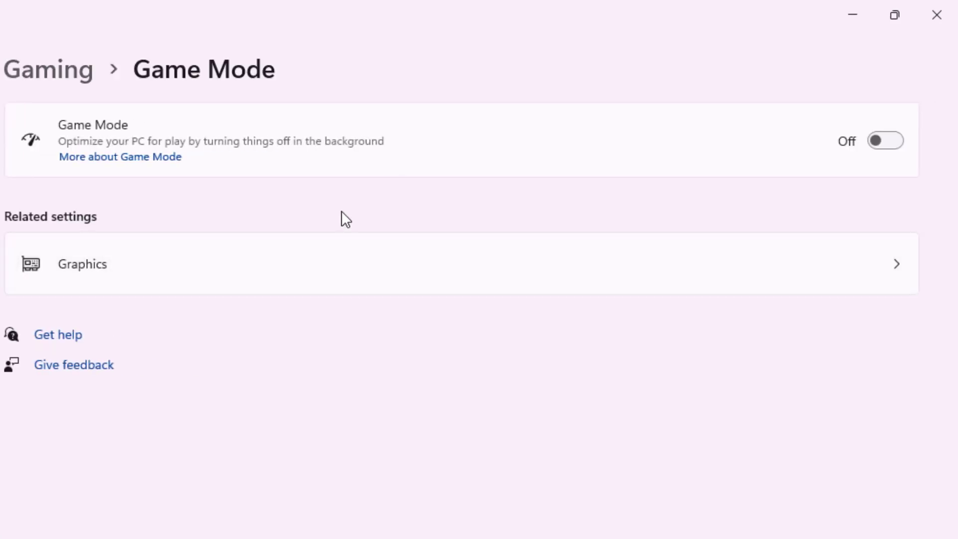
{"action": "left_click", "coordinate": [891, 145]}
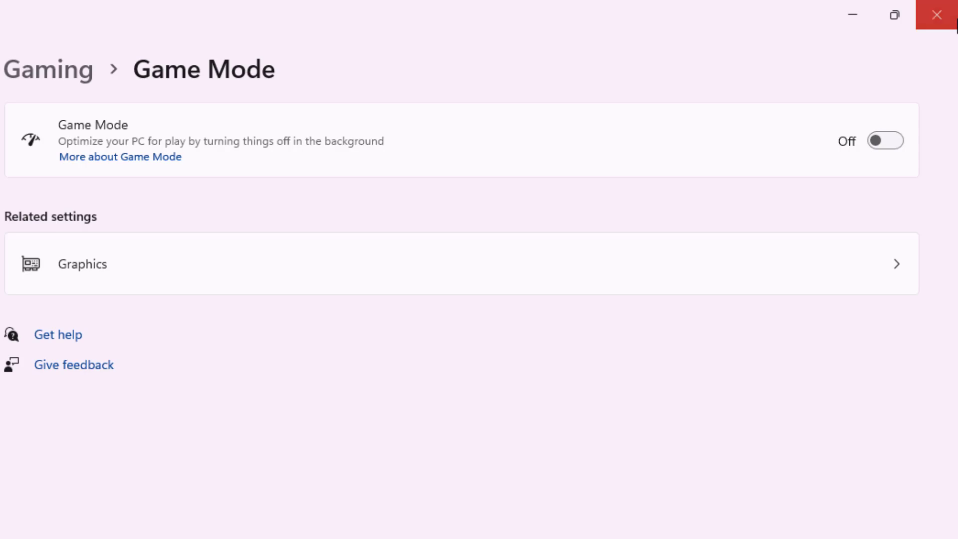
{"action": "left_click", "coordinate": [956, 23]}
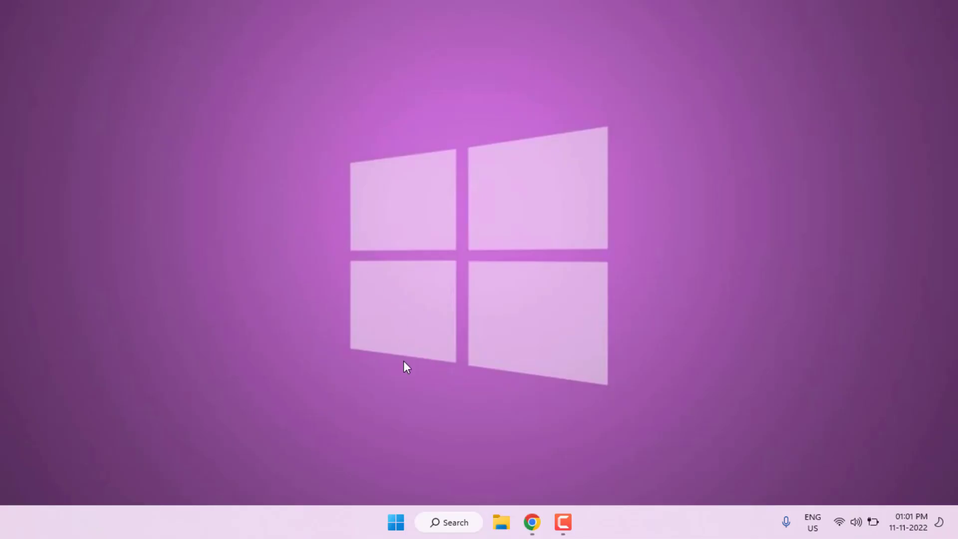
Step: Check the Windows Update status in Settings and close the window
{"action": "left_click", "coordinate": [397, 522]}
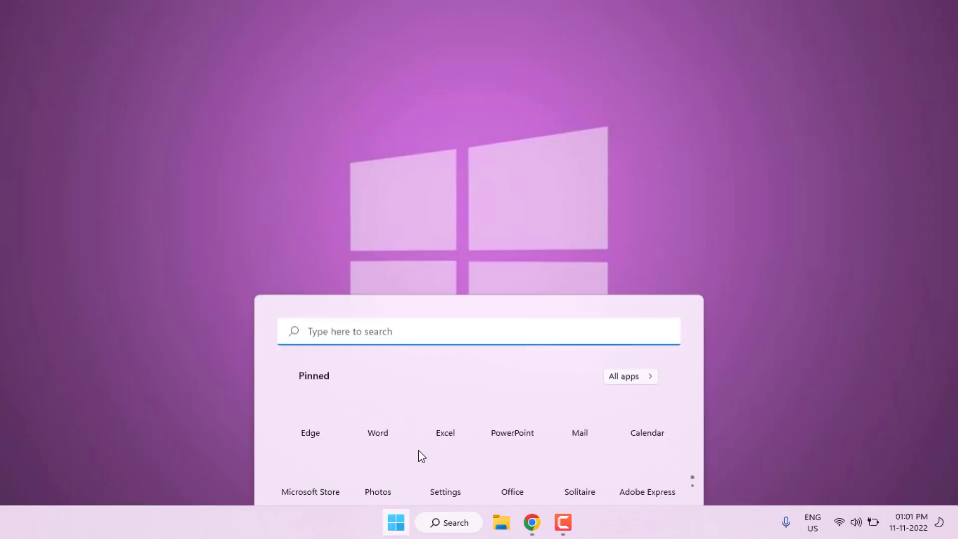
{"action": "left_click", "coordinate": [419, 241]}
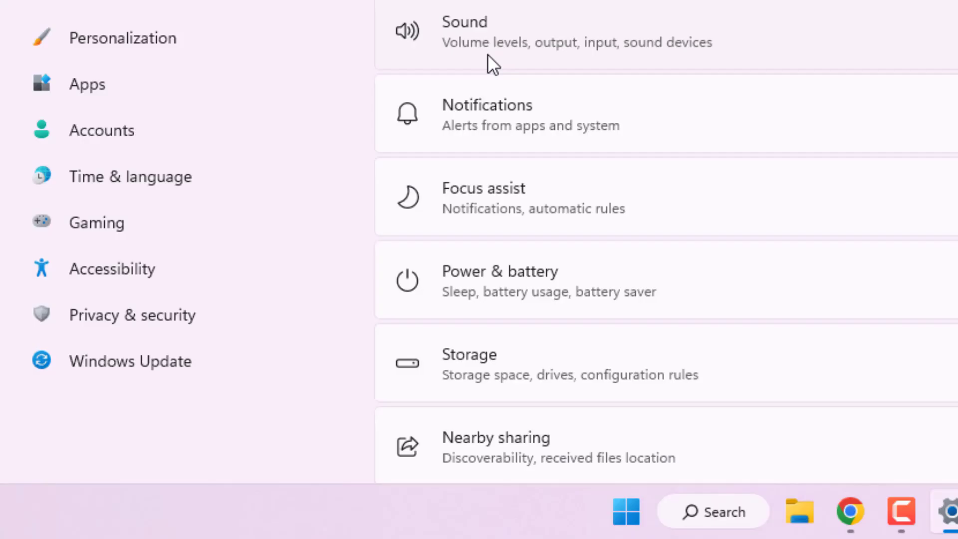
{"action": "left_click", "coordinate": [157, 362]}
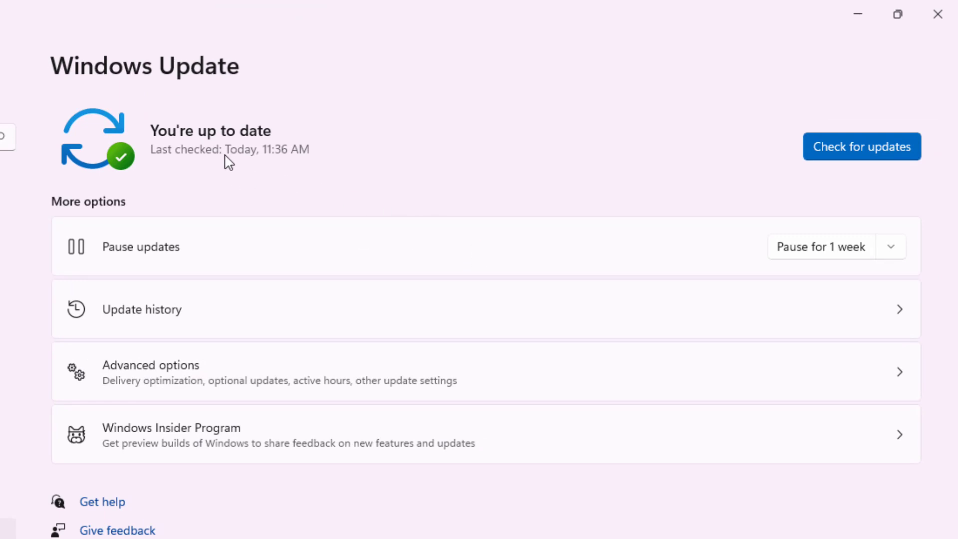
{"action": "left_click", "coordinate": [939, 12]}
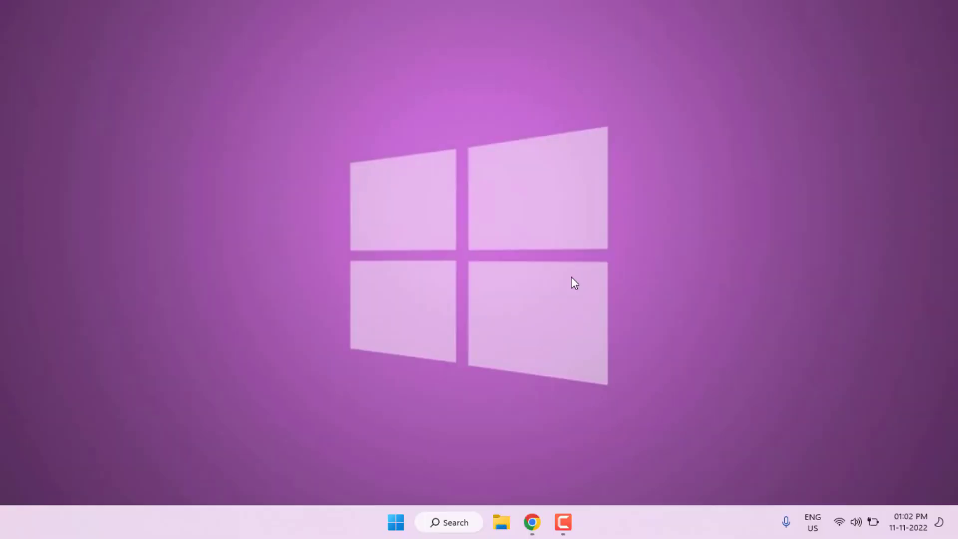
Step: Switch to Chrome, open Microsoft's DirectX End-User Runtime Web Installer page from the directx search results, and download the installer
{"action": "left_click", "coordinate": [532, 522]}
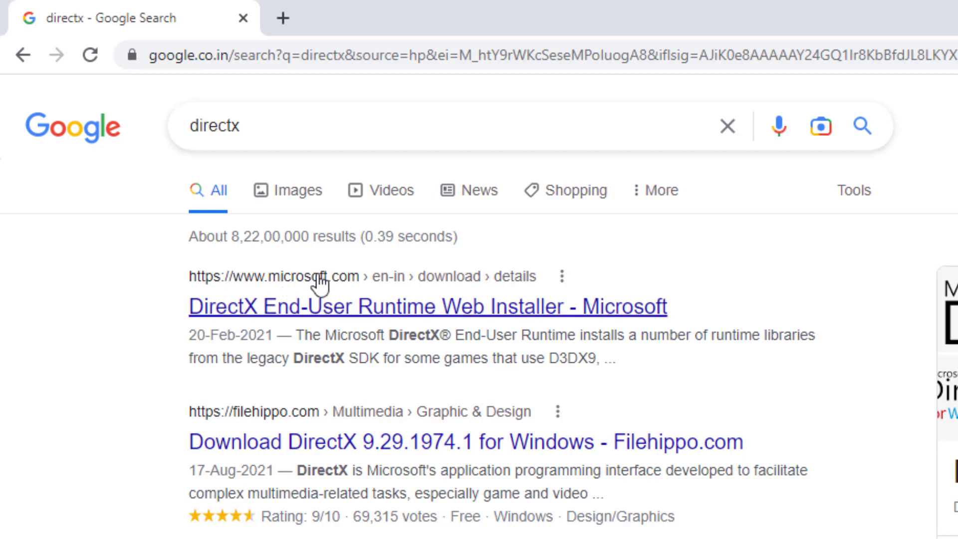
{"action": "left_click", "coordinate": [356, 314]}
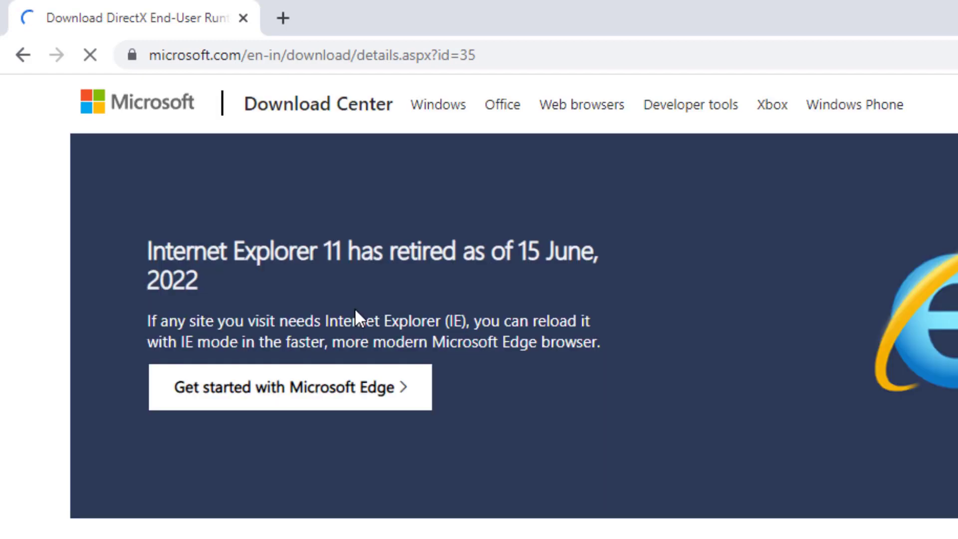
{"action": "scroll", "coordinate": [317, 521], "scroll_direction": "down", "scroll_amount": 4}
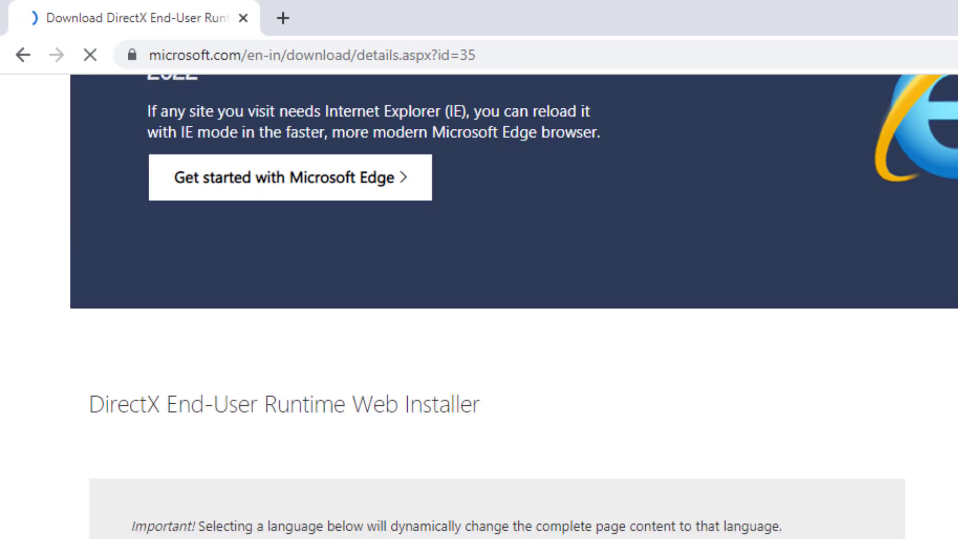
{"action": "scroll", "coordinate": [529, 529], "scroll_direction": "down", "scroll_amount": 2}
{"action": "left_click", "coordinate": [774, 466]}
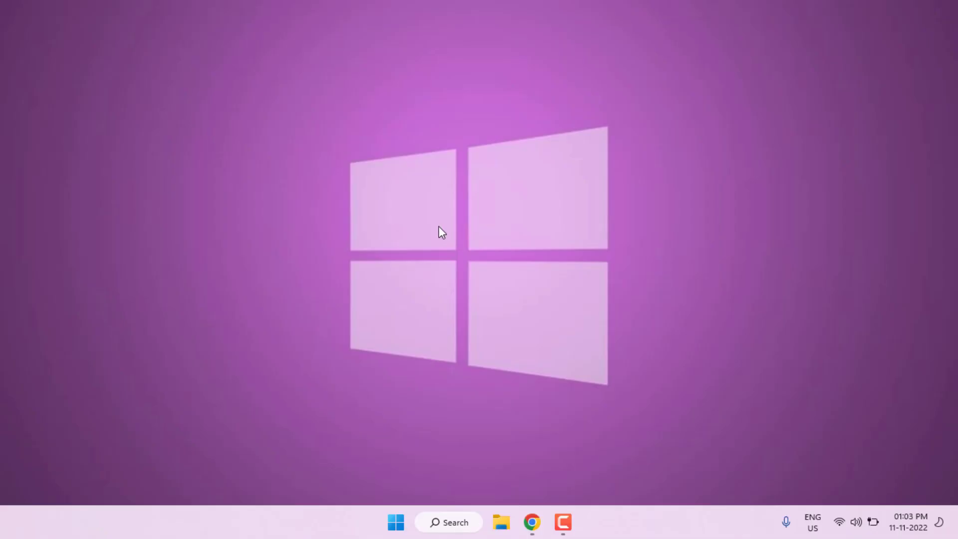
Step: Open the Shut Down Windows dialog and cancel it
{"action": "key", "text": "alt+F4"}
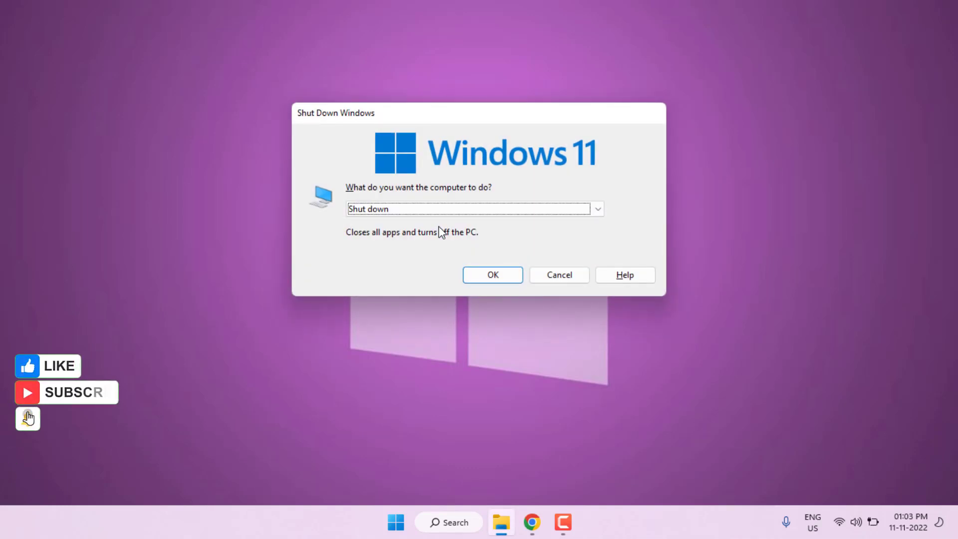
{"action": "key", "text": "Escape"}
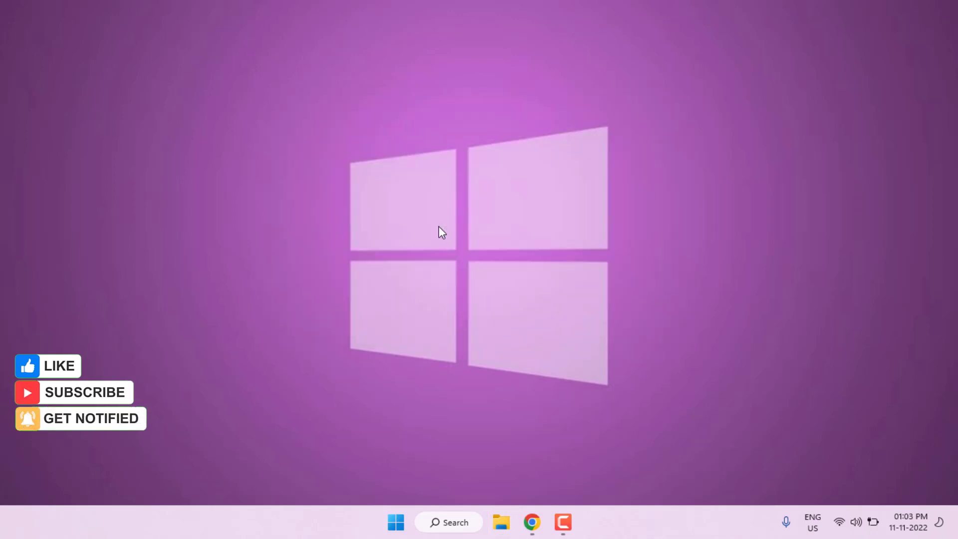